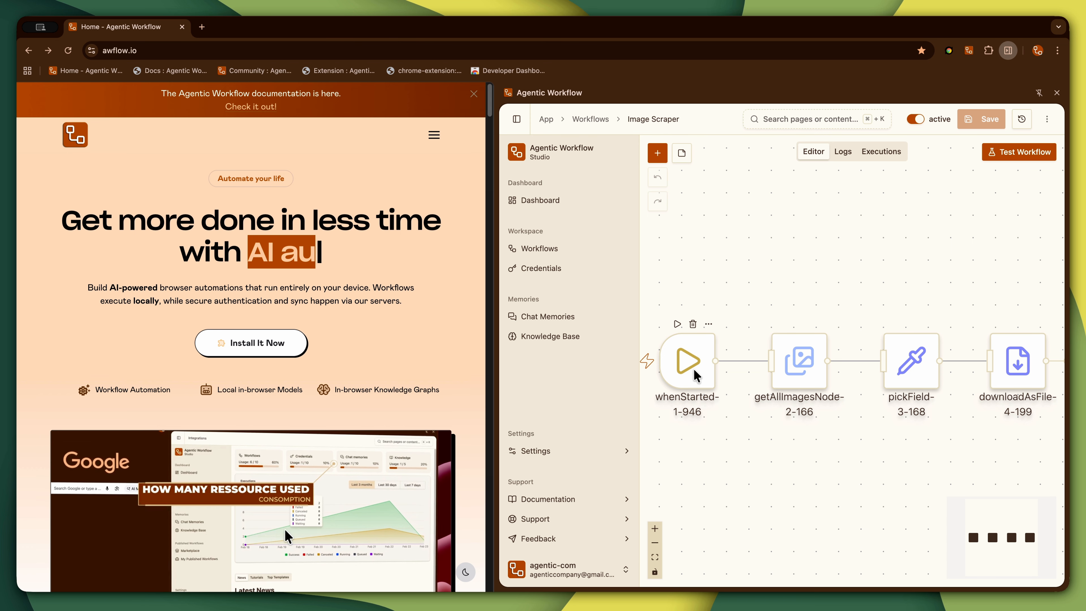
Add a Schedule trigger node to the Image Scraper workflow, below the whenStarted node
{"action": "left_click", "coordinate": [657, 153]}
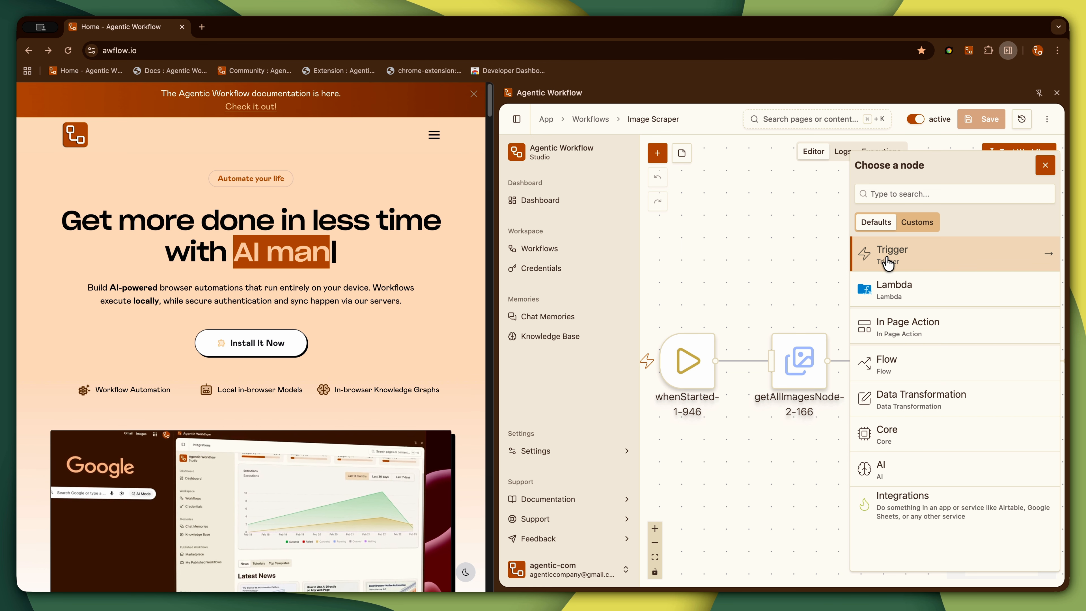
{"action": "left_click", "coordinate": [904, 264]}
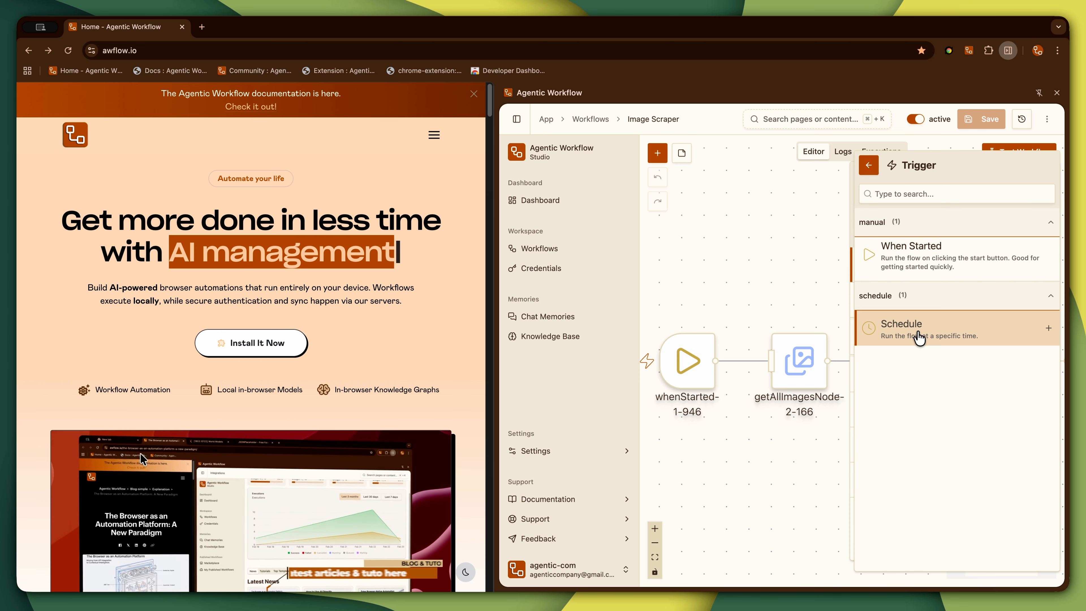
{"action": "left_click_drag", "start_coordinate": [918, 335], "coordinate": [697, 476]}
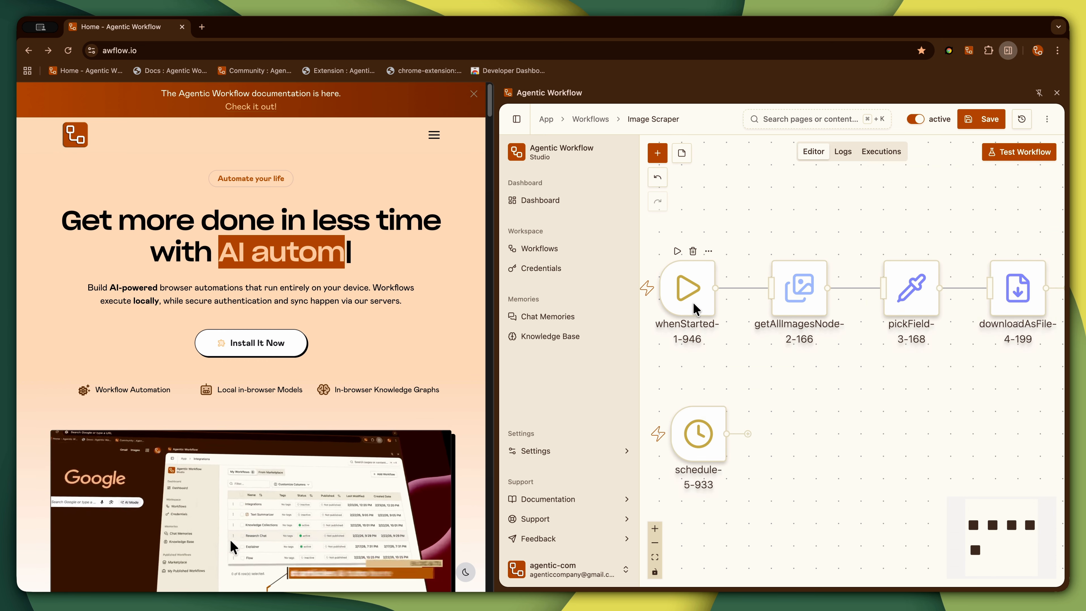
Move whenStarted up, remove its link to getAllImagesNode, and connect the schedule node to getAllImagesNode instead
{"action": "left_click_drag", "start_coordinate": [690, 297], "coordinate": [697, 205]}
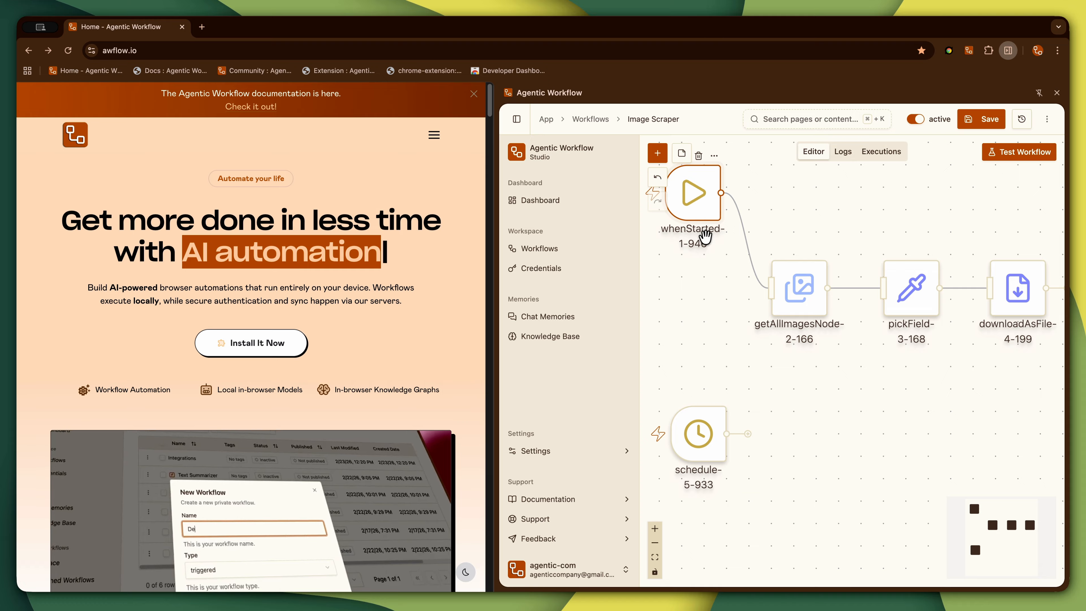
{"action": "left_click", "coordinate": [736, 239]}
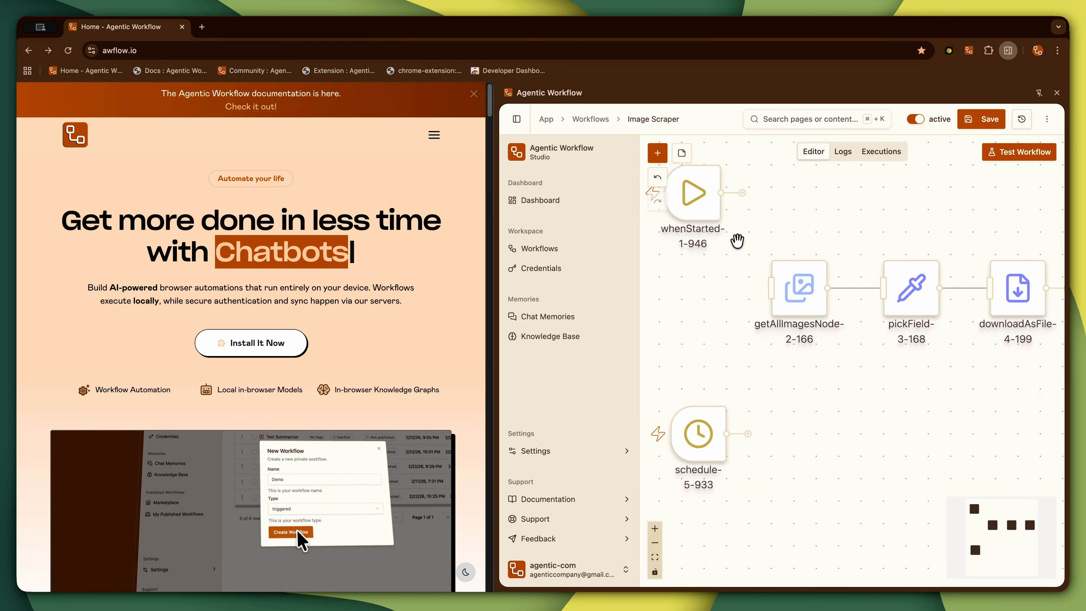
{"action": "left_click_drag", "start_coordinate": [725, 433], "coordinate": [768, 290]}
{"action": "left_click_drag", "start_coordinate": [686, 428], "coordinate": [687, 419]}
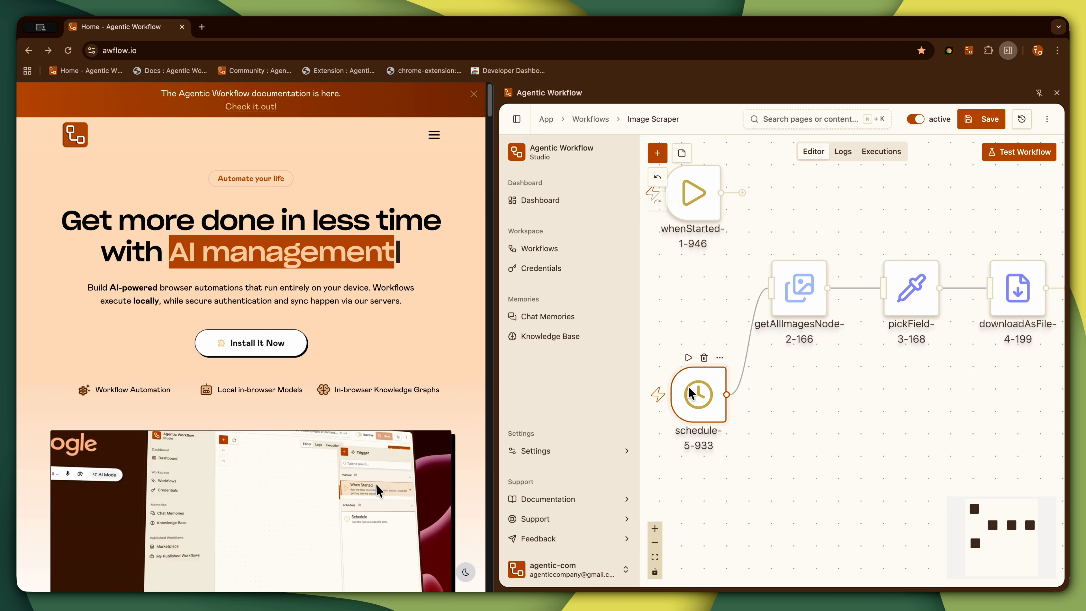
Open the schedule node's parameters and add two rules, setting the first to trigger every 15 seconds
{"action": "double_click", "coordinate": [697, 402]}
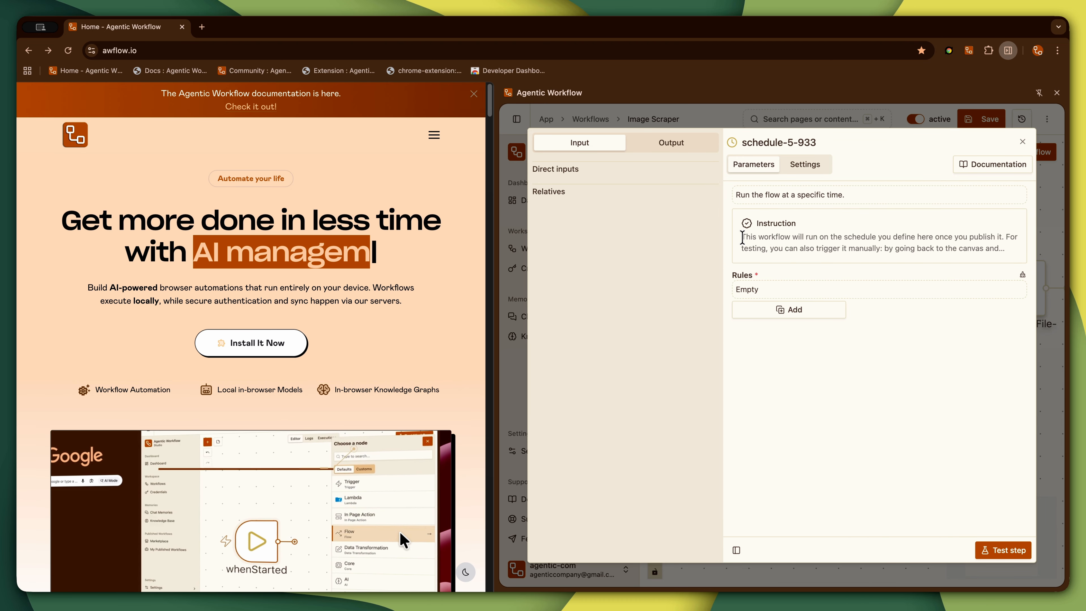
{"action": "left_click_drag", "start_coordinate": [742, 238], "coordinate": [963, 245]}
{"action": "left_click", "coordinate": [964, 243]}
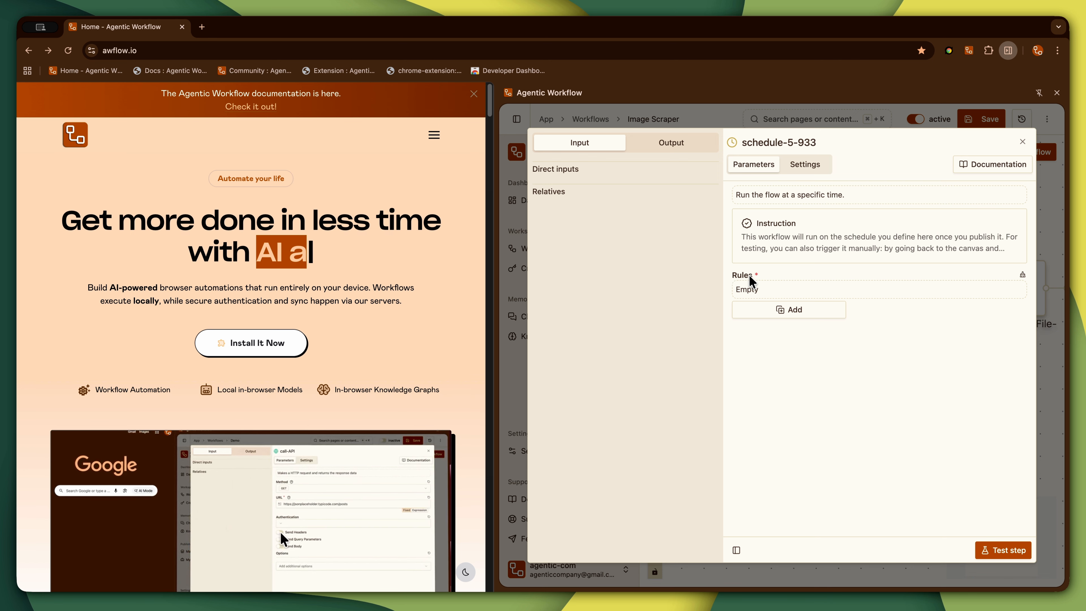
{"action": "left_click", "coordinate": [768, 307]}
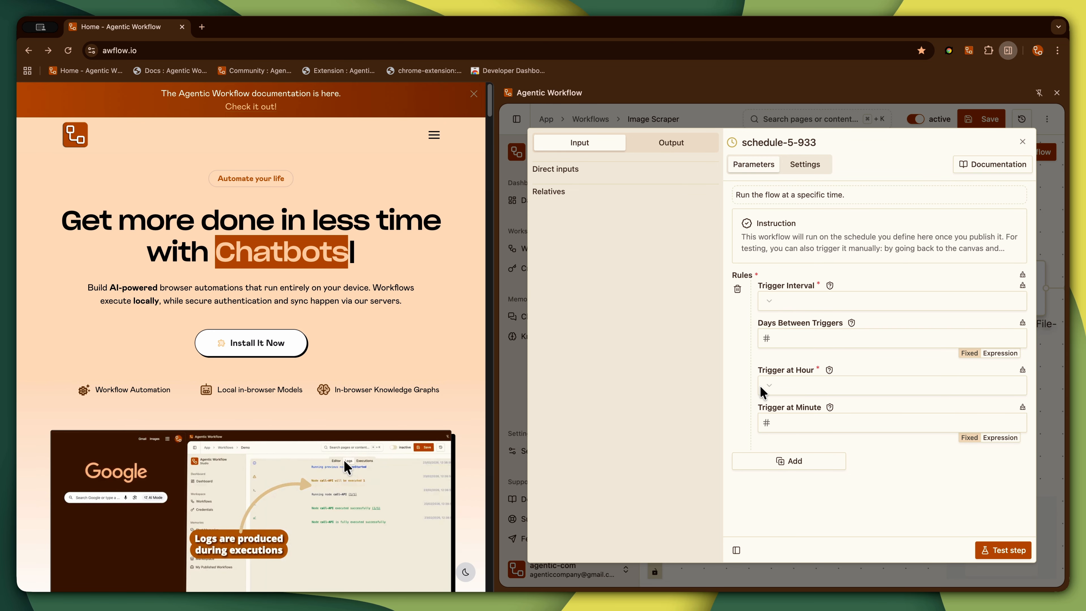
{"action": "left_click", "coordinate": [761, 466]}
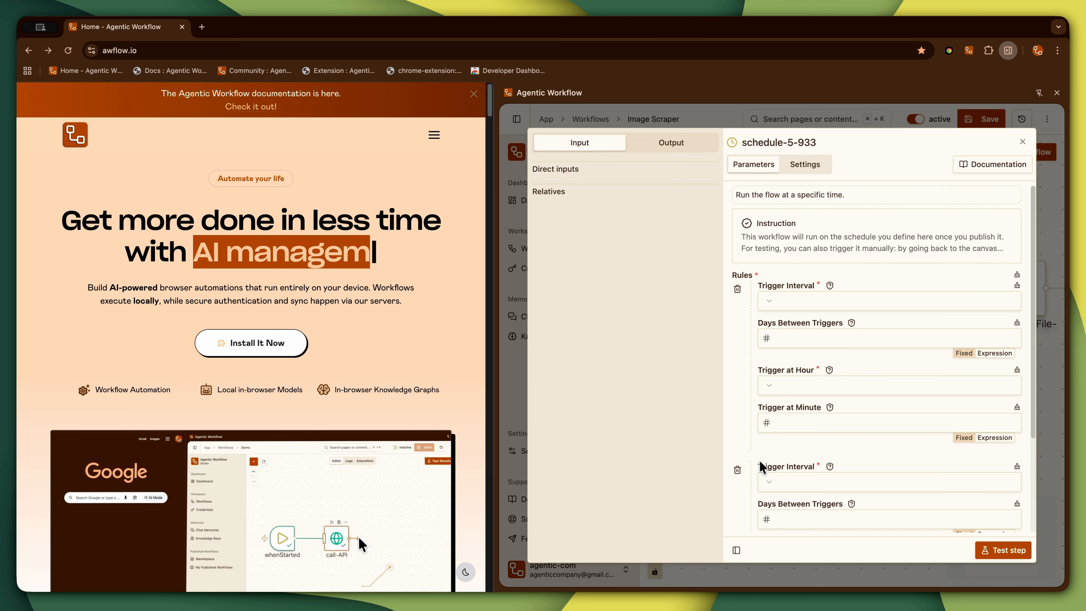
{"action": "left_click", "coordinate": [811, 304]}
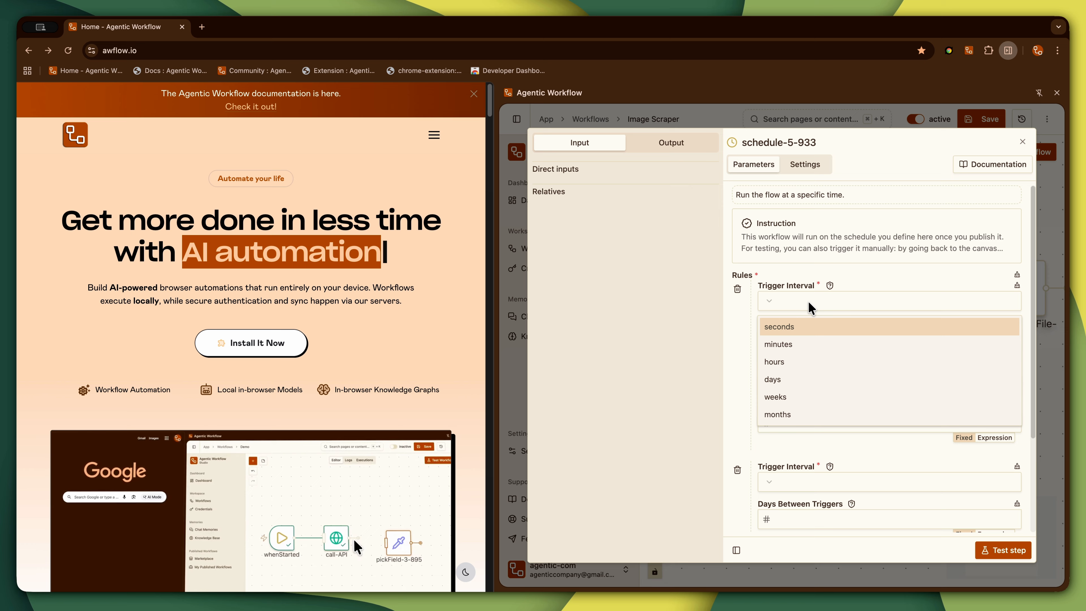
{"action": "left_click", "coordinate": [802, 331]}
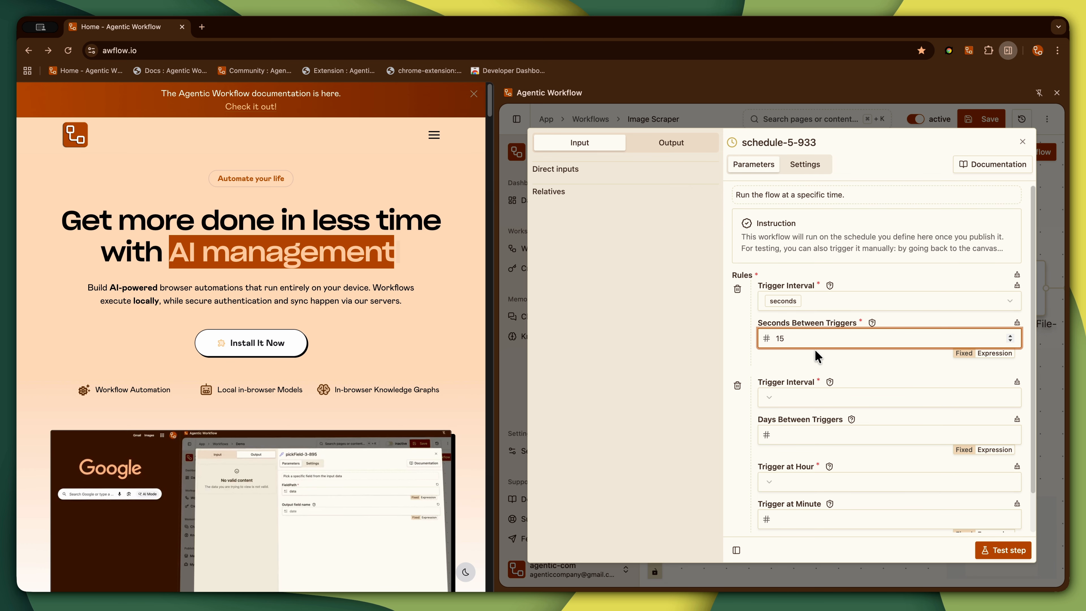
Set the second schedule rule to the minutes interval with 20 minutes between triggers
{"action": "left_click", "coordinate": [799, 397]}
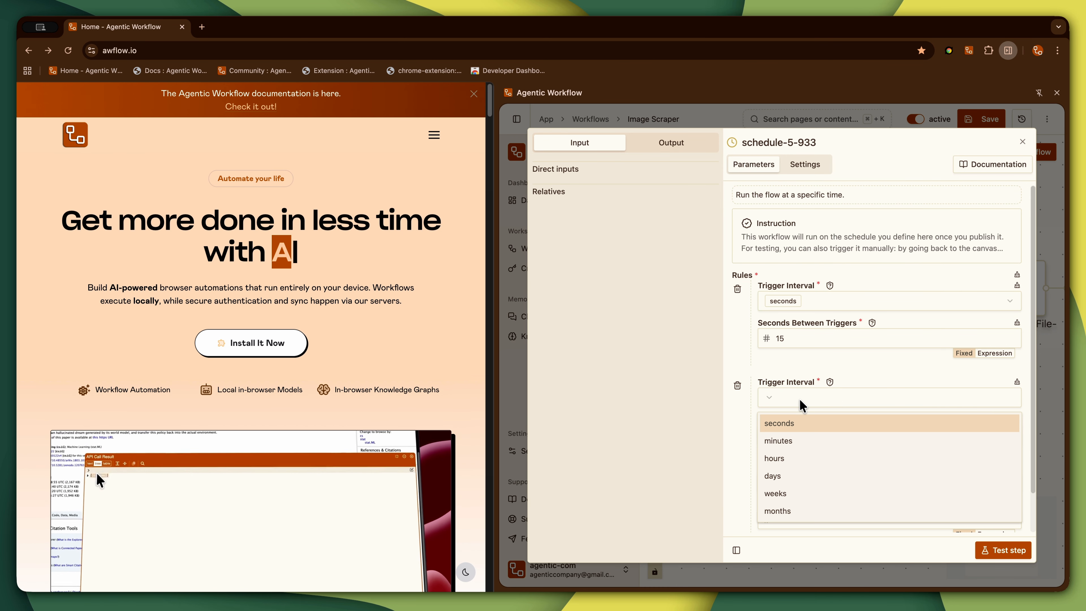
{"action": "left_click", "coordinate": [793, 440]}
{"action": "left_click", "coordinate": [796, 435]}
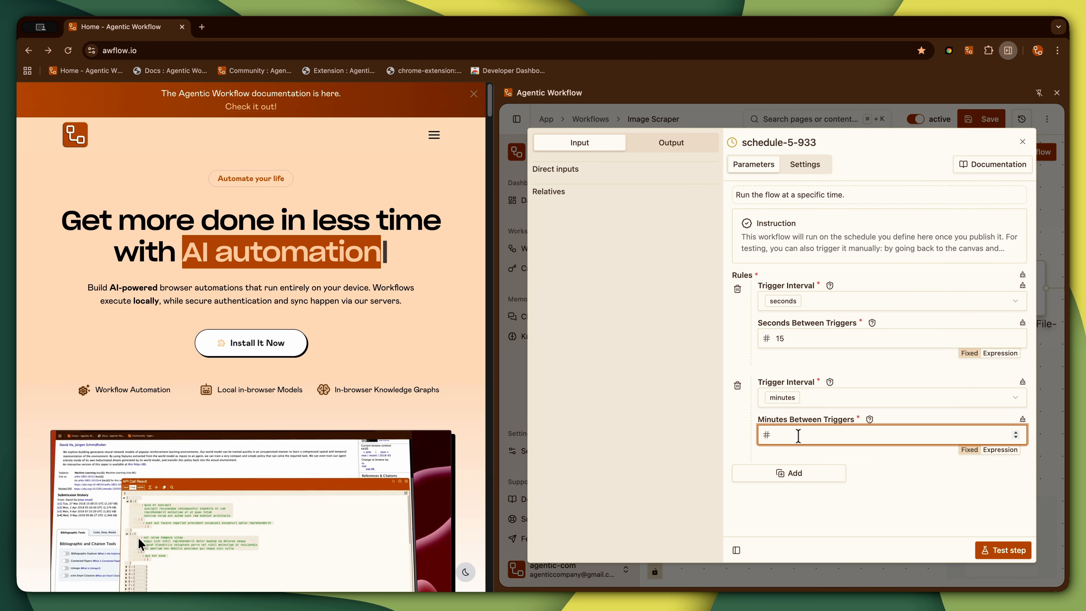
{"action": "type", "text": "20"}
Add a third rule with the days interval that triggers every 2 days at 10 AM, minute 30
{"action": "left_click", "coordinate": [787, 472]}
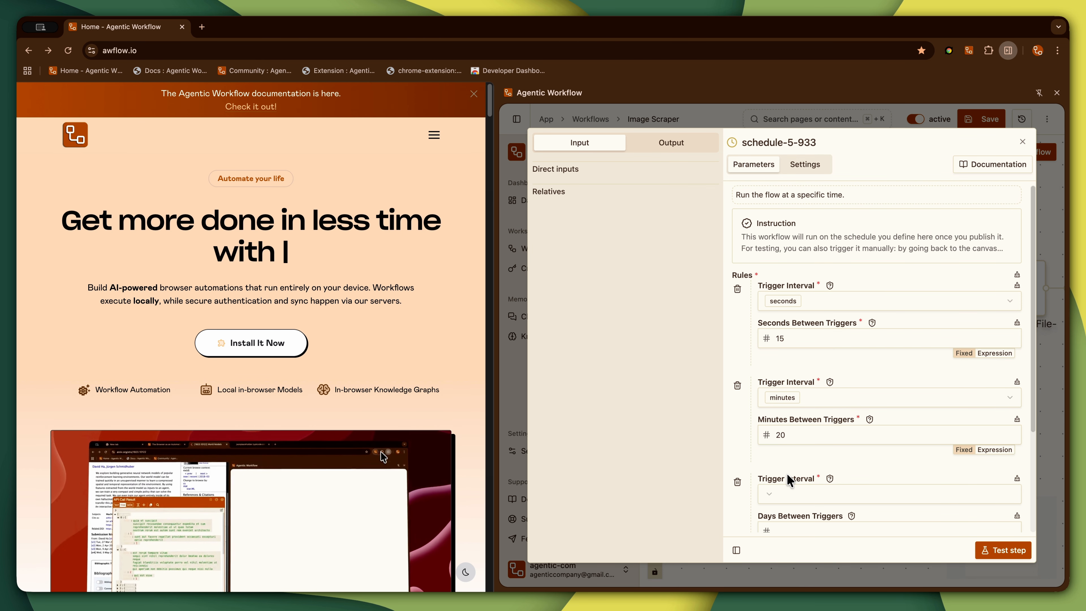
{"action": "scroll", "coordinate": [787, 472], "scroll_direction": "down", "scroll_amount": 3}
{"action": "left_click", "coordinate": [817, 383]}
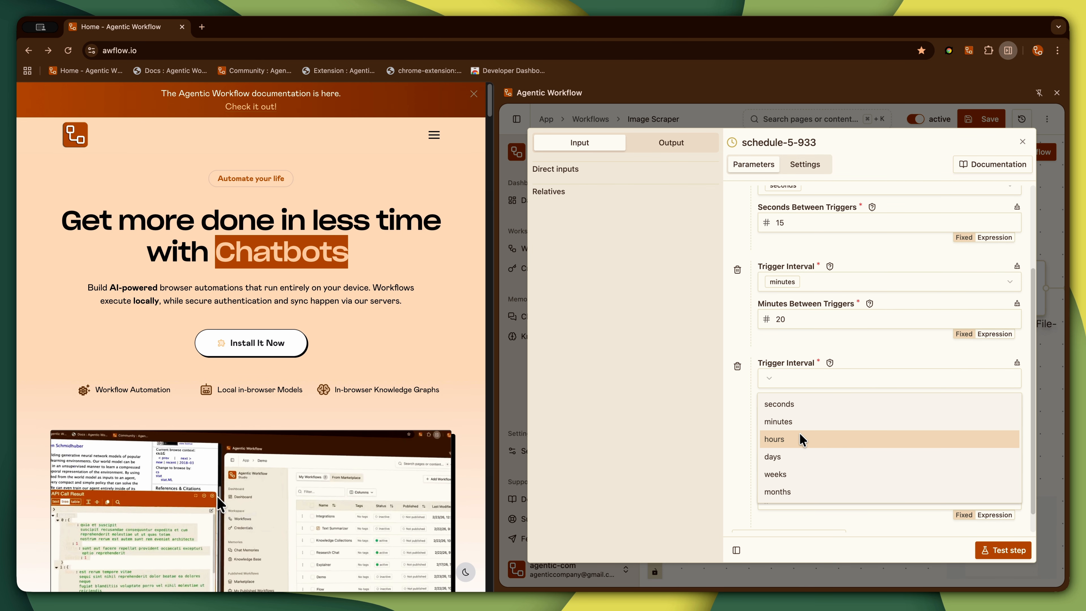
{"action": "left_click", "coordinate": [796, 455]}
{"action": "scroll", "coordinate": [795, 455], "scroll_direction": "down", "scroll_amount": 1}
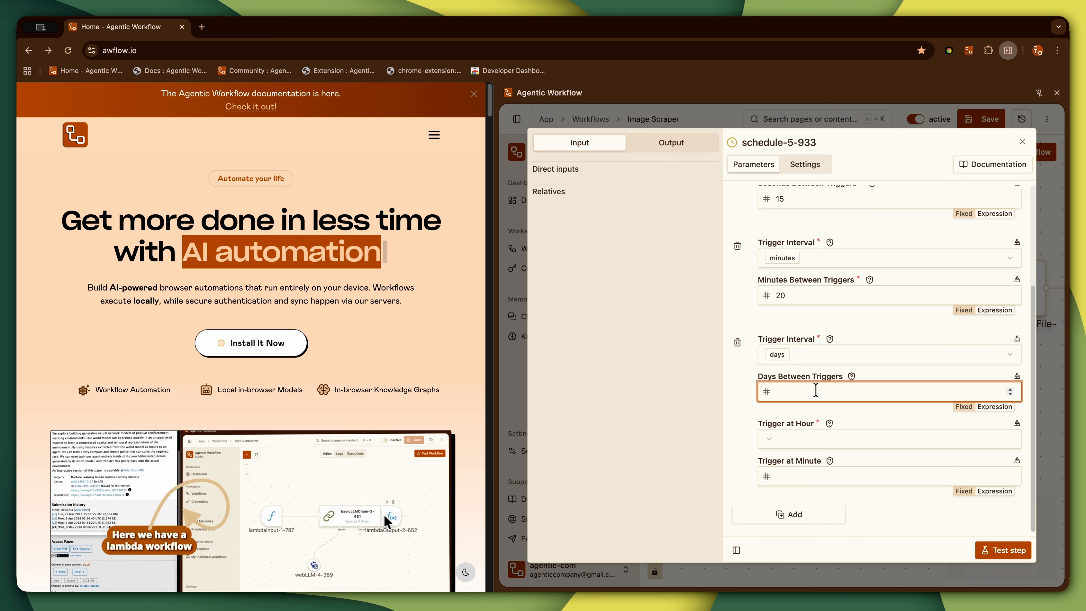
{"action": "left_click", "coordinate": [834, 446]}
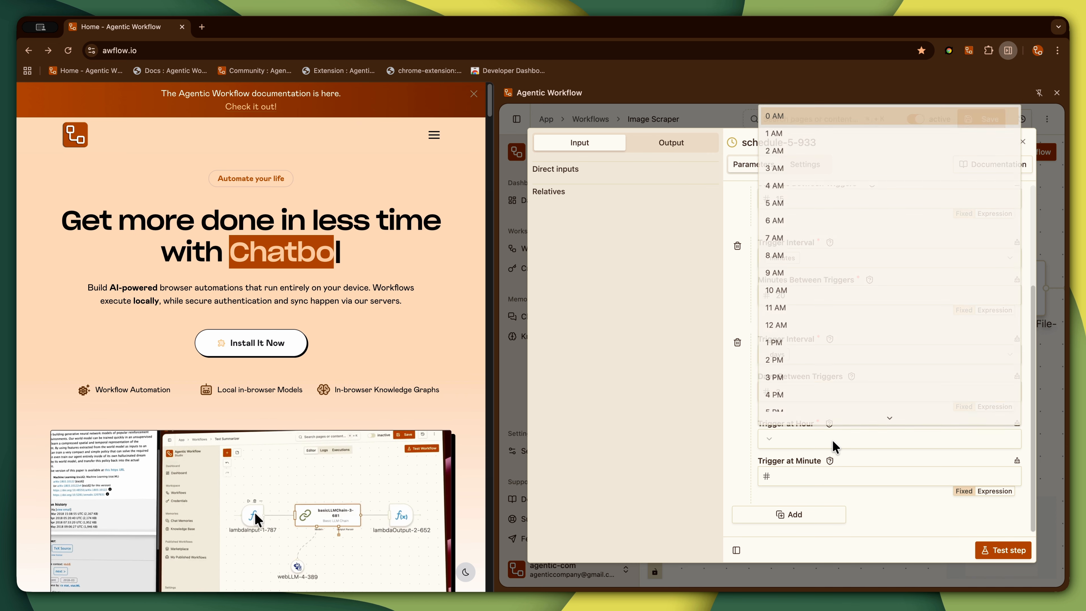
{"action": "left_click", "coordinate": [848, 299]}
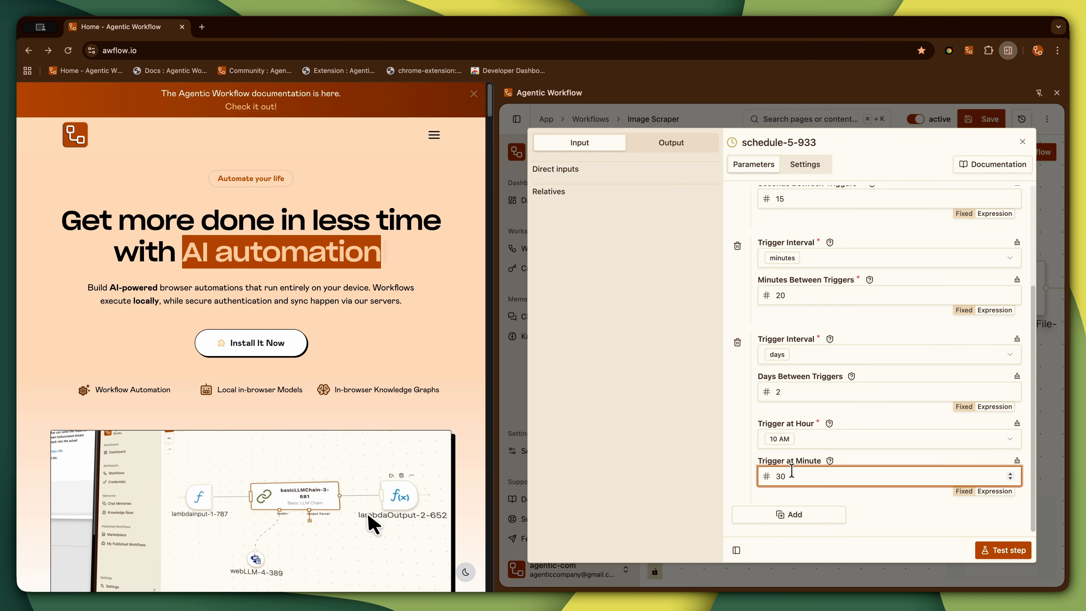
Add a fourth rule with the weeks interval and 7 weeks between triggers
{"action": "left_click", "coordinate": [795, 511]}
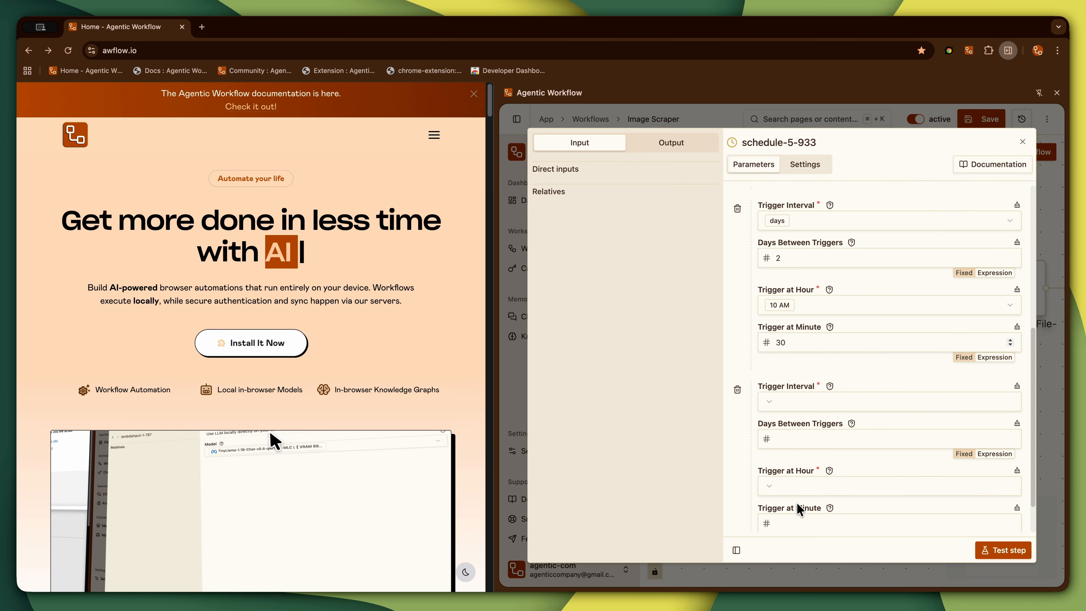
{"action": "left_click", "coordinate": [818, 405]}
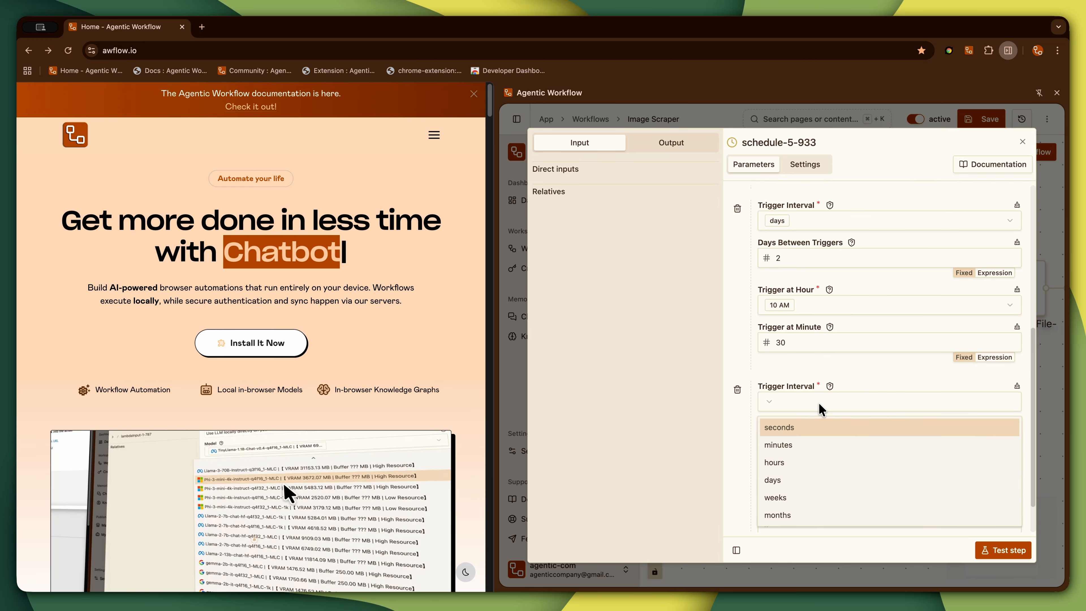
{"action": "left_click", "coordinate": [800, 494]}
{"action": "left_click", "coordinate": [818, 439]}
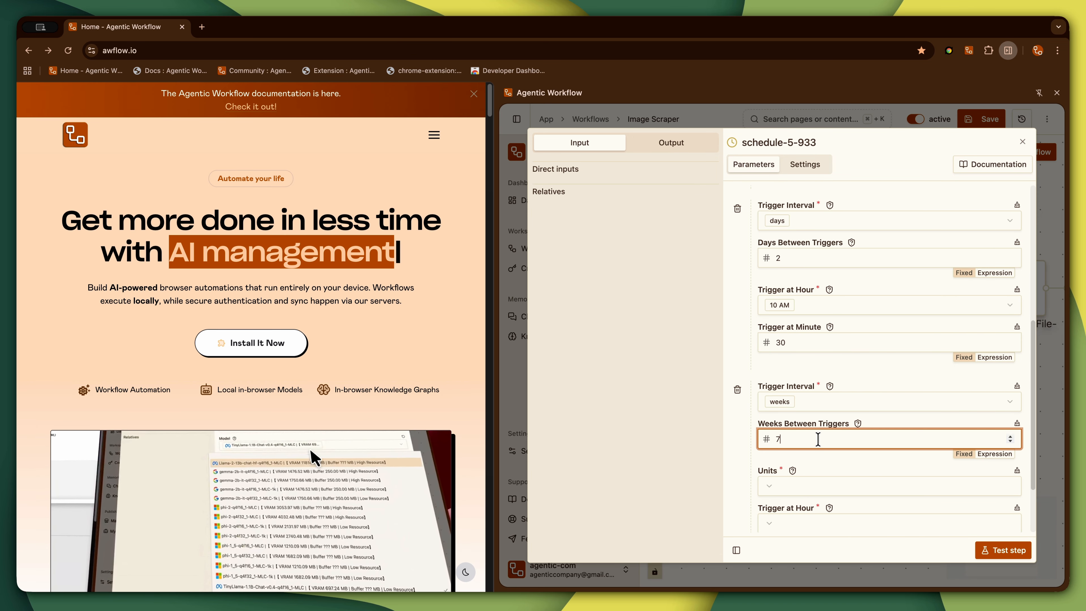
{"action": "scroll", "coordinate": [828, 466], "scroll_direction": "down", "scroll_amount": 2}
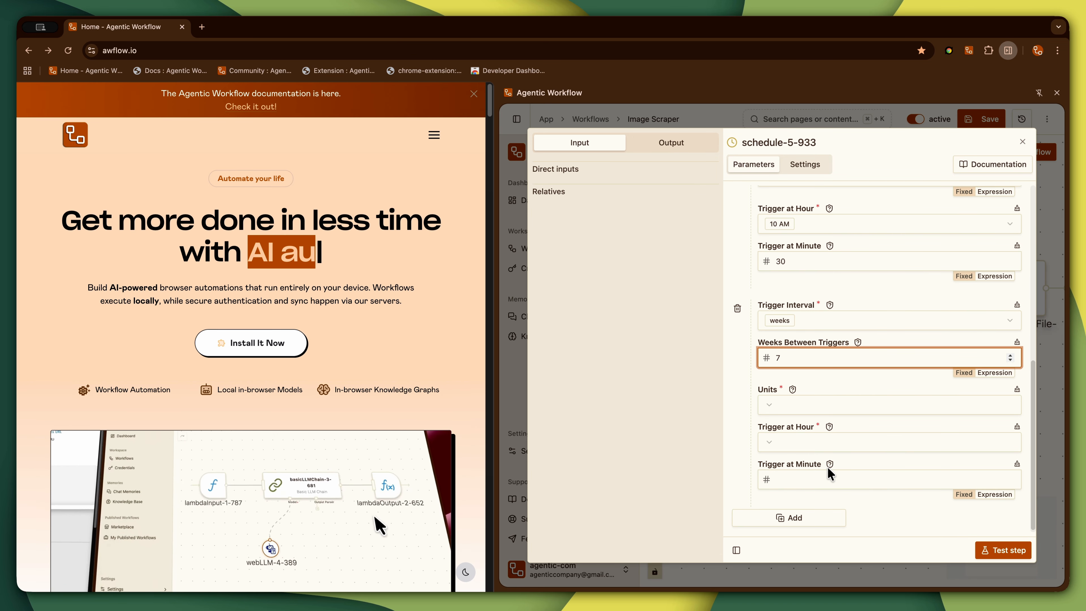
Choose Monday, Wednesday, Friday and Sunday as the trigger days of the weekly rule
{"action": "left_click", "coordinate": [816, 398]}
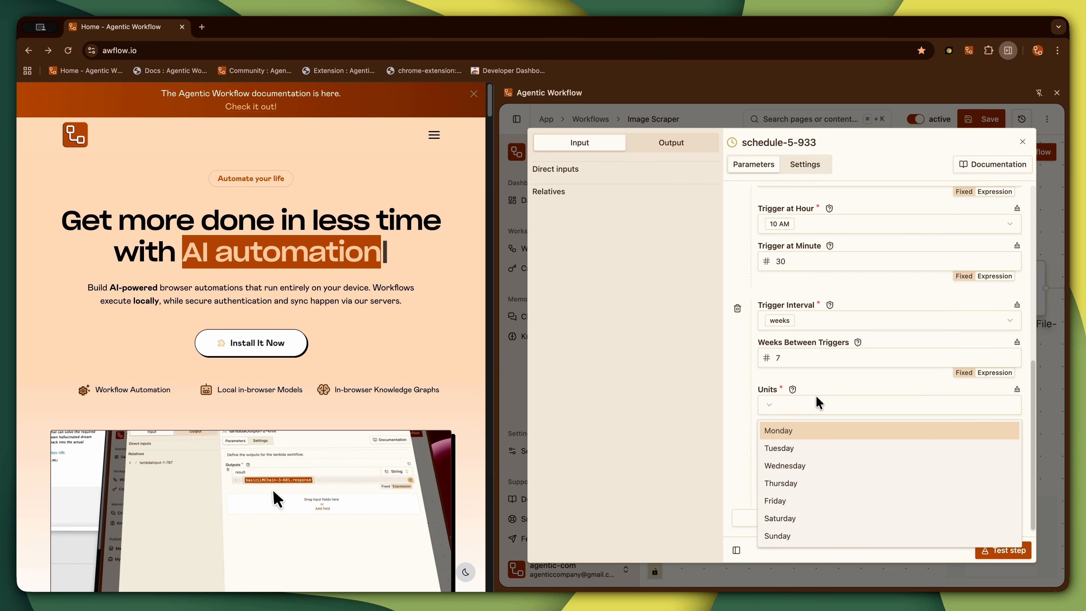
{"action": "left_click", "coordinate": [817, 432]}
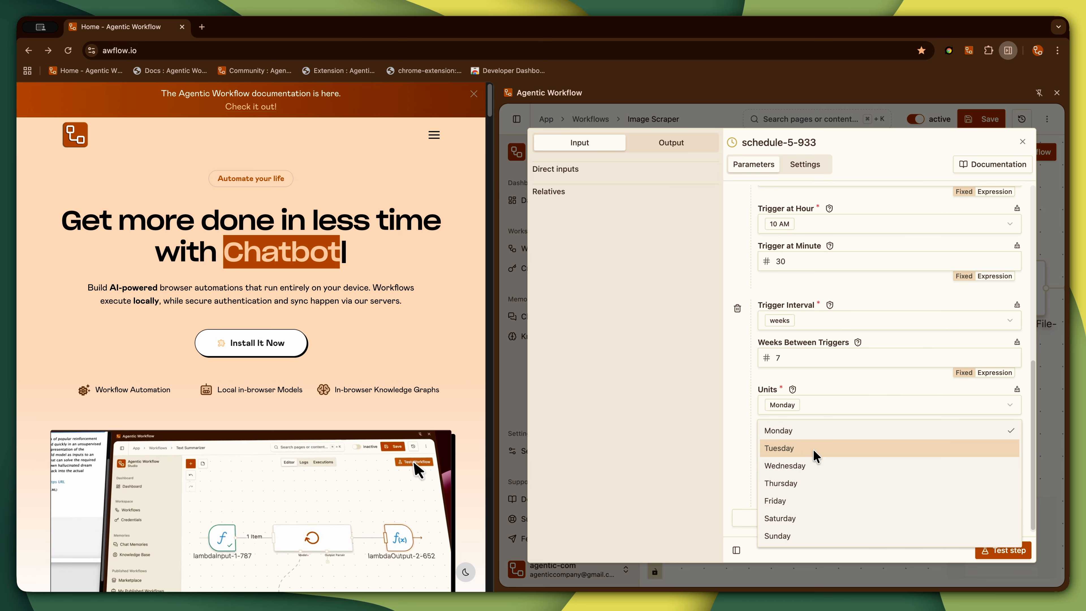
{"action": "left_click", "coordinate": [812, 464]}
{"action": "left_click", "coordinate": [805, 502]}
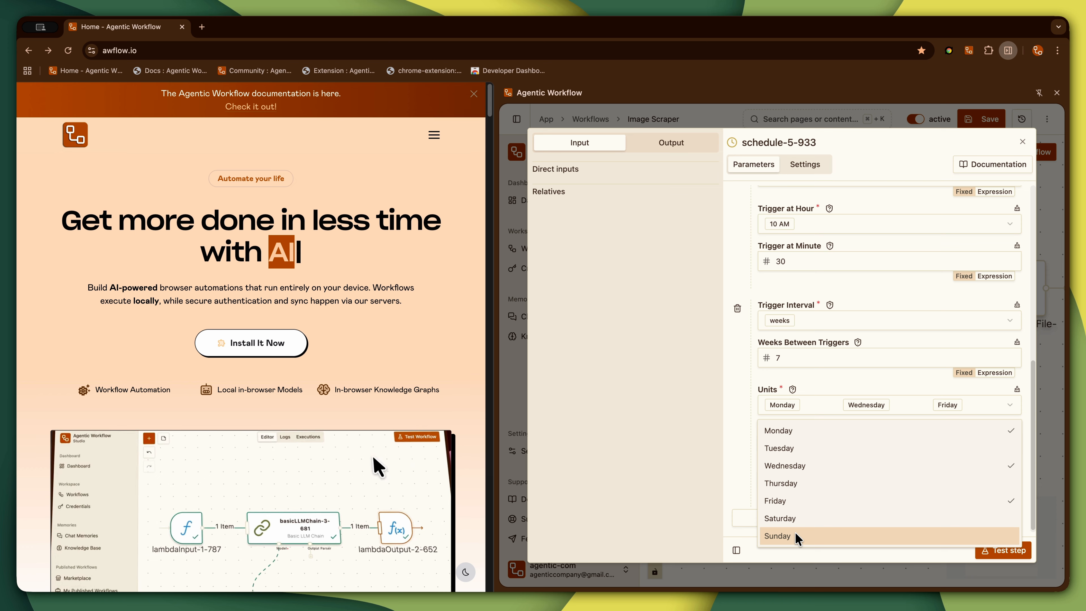
{"action": "left_click", "coordinate": [812, 388]}
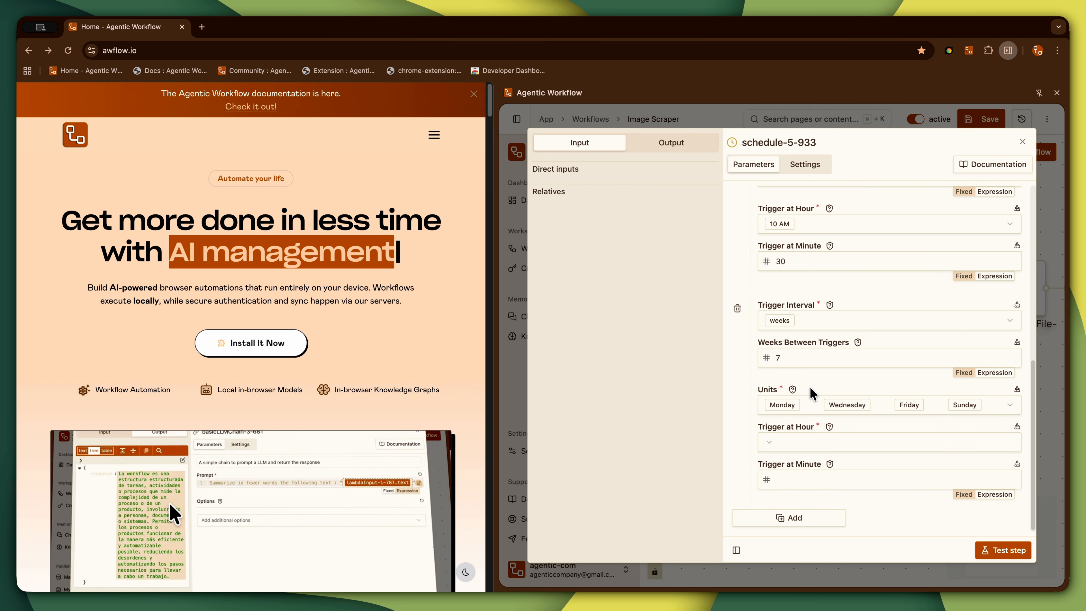
Set the weekly rule's trigger time to hour 2 PM and minute 30
{"action": "left_click", "coordinate": [805, 445]}
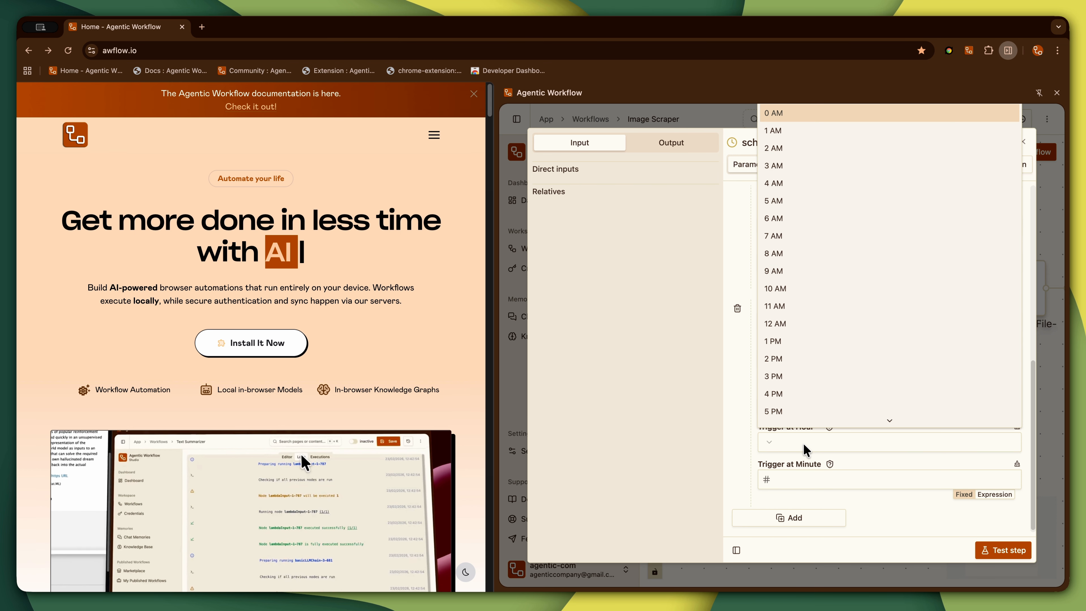
{"action": "left_click", "coordinate": [802, 367]}
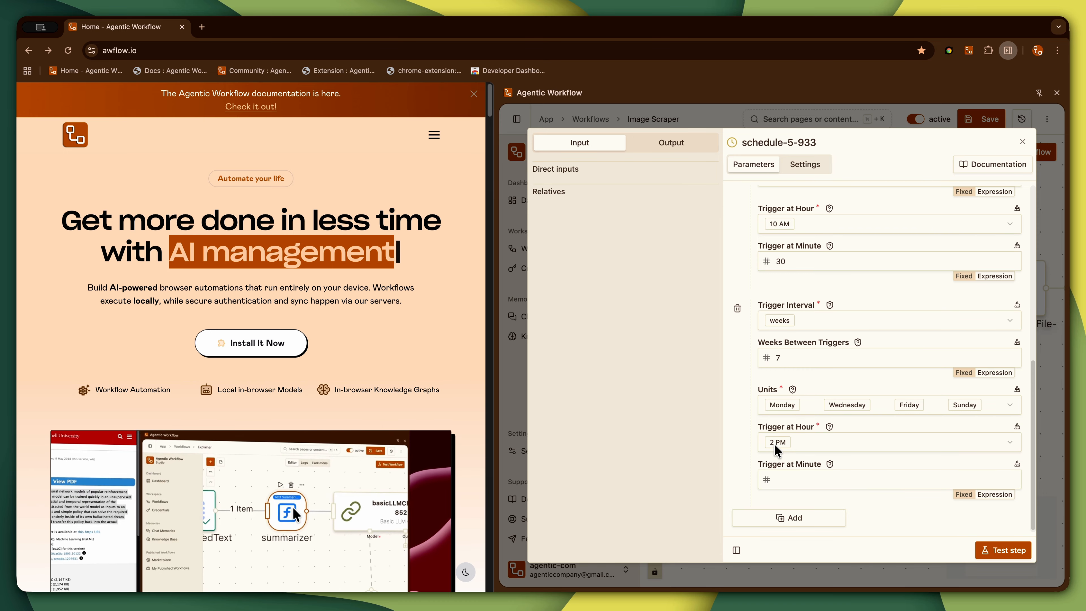
{"action": "left_click", "coordinate": [796, 485]}
{"action": "type", "text": "30"}
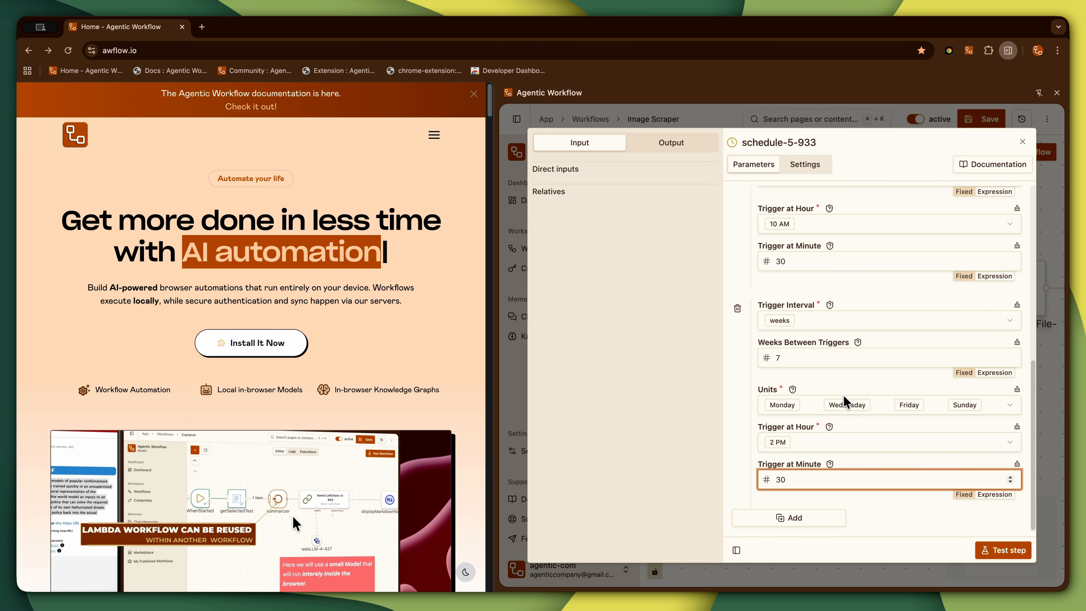
Review the schedule rules and delete every rule except the one that triggers every 15 seconds
{"action": "scroll", "coordinate": [844, 402], "scroll_direction": "up", "scroll_amount": 10}
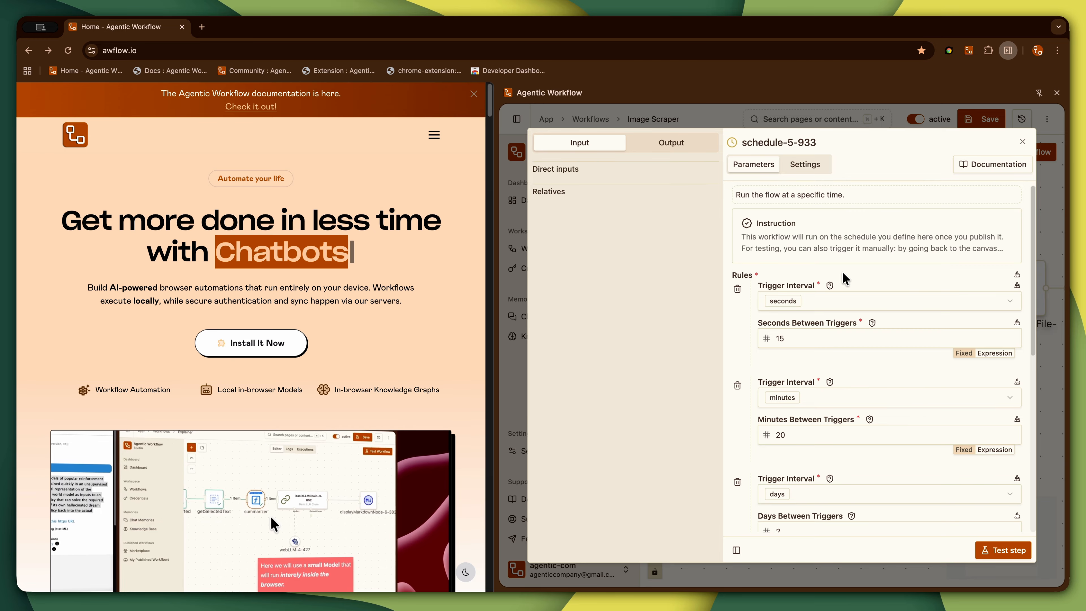
{"action": "scroll", "coordinate": [865, 402], "scroll_direction": "down", "scroll_amount": 10}
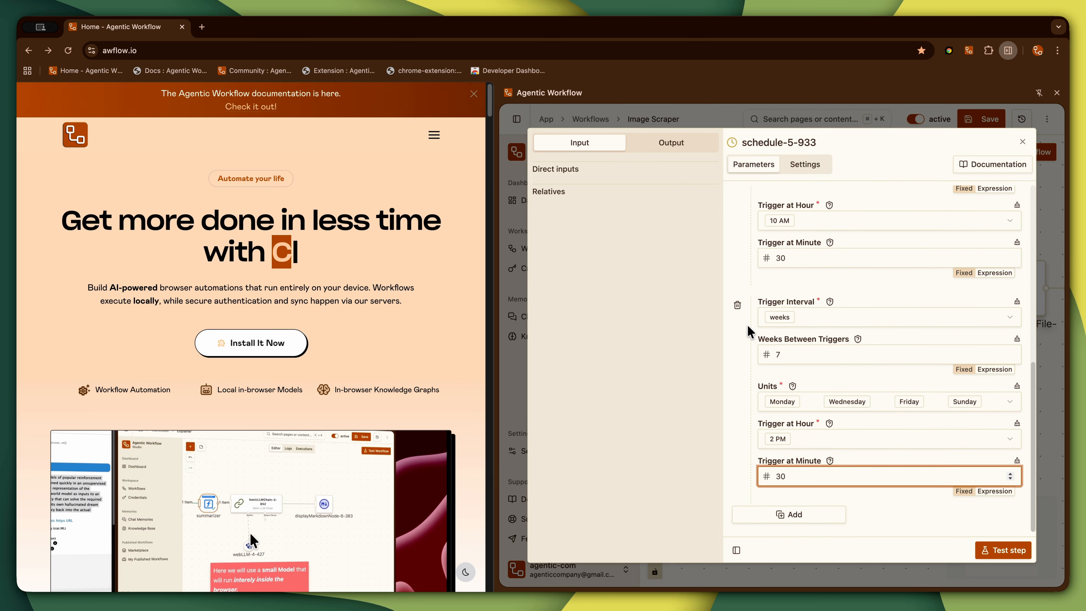
{"action": "scroll", "coordinate": [738, 314], "scroll_direction": "up", "scroll_amount": 5}
{"action": "left_click", "coordinate": [737, 342]}
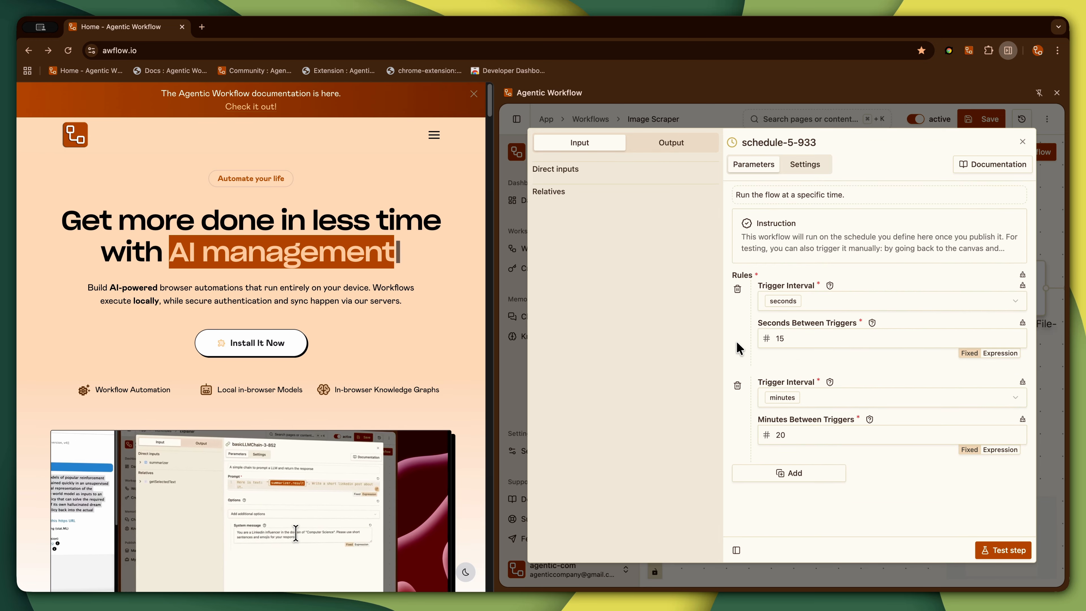
{"action": "left_click", "coordinate": [738, 385]}
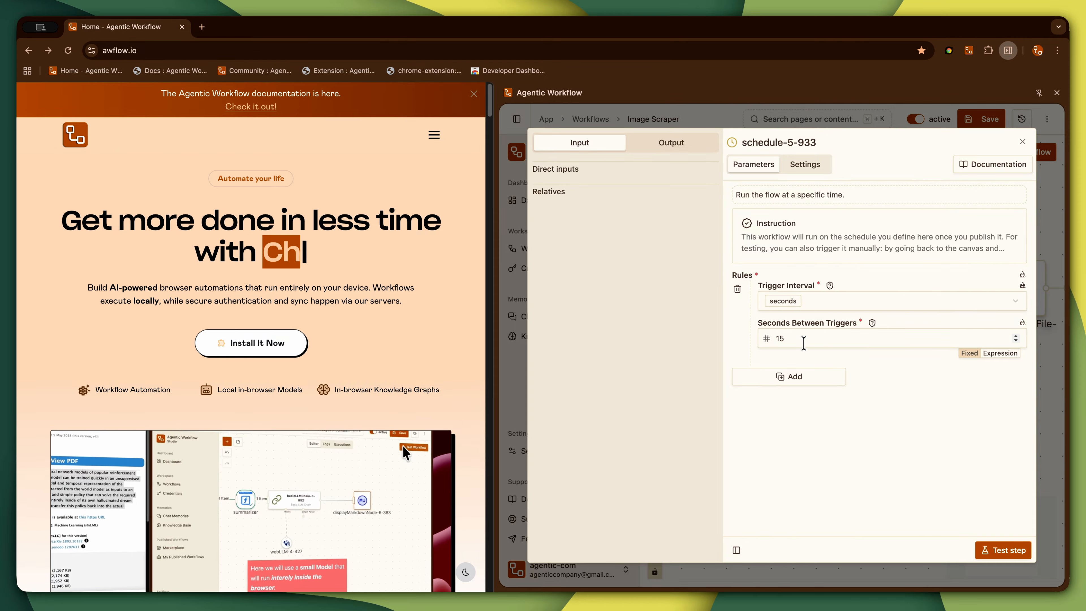
Close the schedule node's parameters, save the workflow, and switch it to inactive and back to active
{"action": "left_click", "coordinate": [1053, 365]}
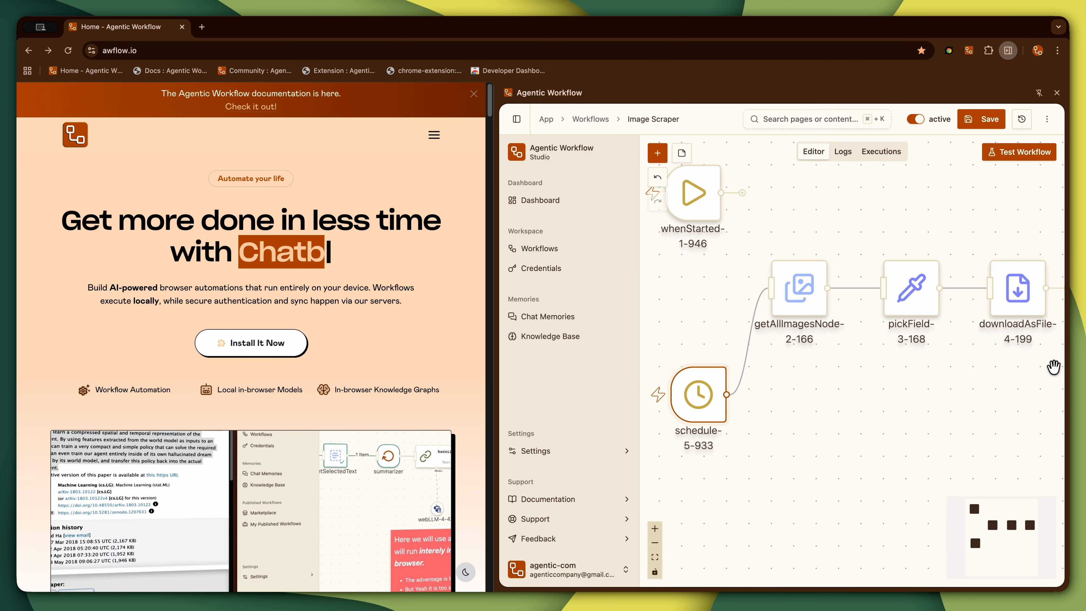
{"action": "left_click", "coordinate": [990, 122]}
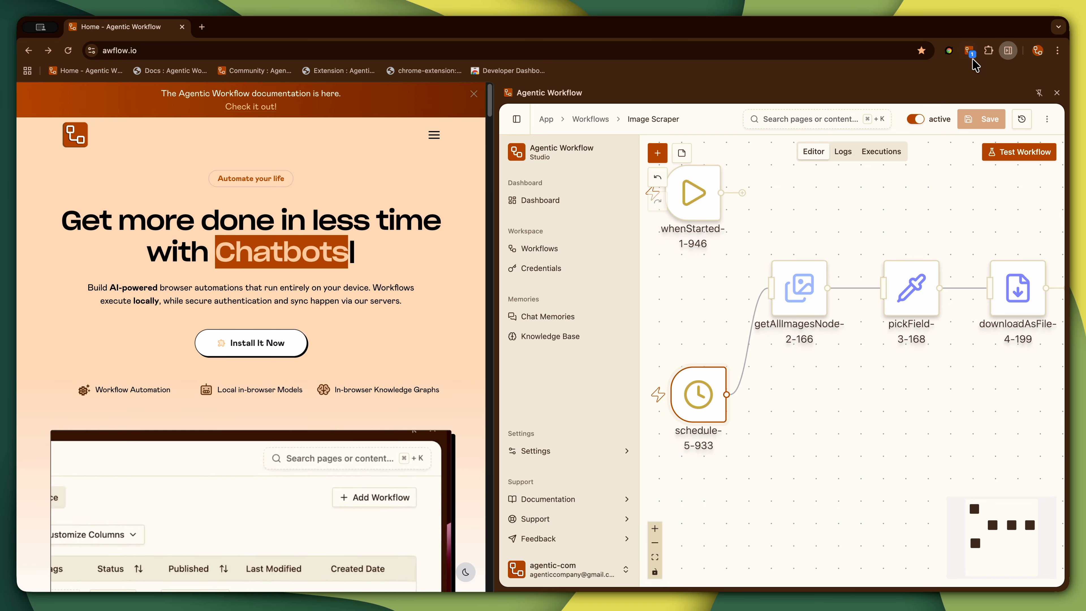
{"action": "left_click", "coordinate": [915, 120]}
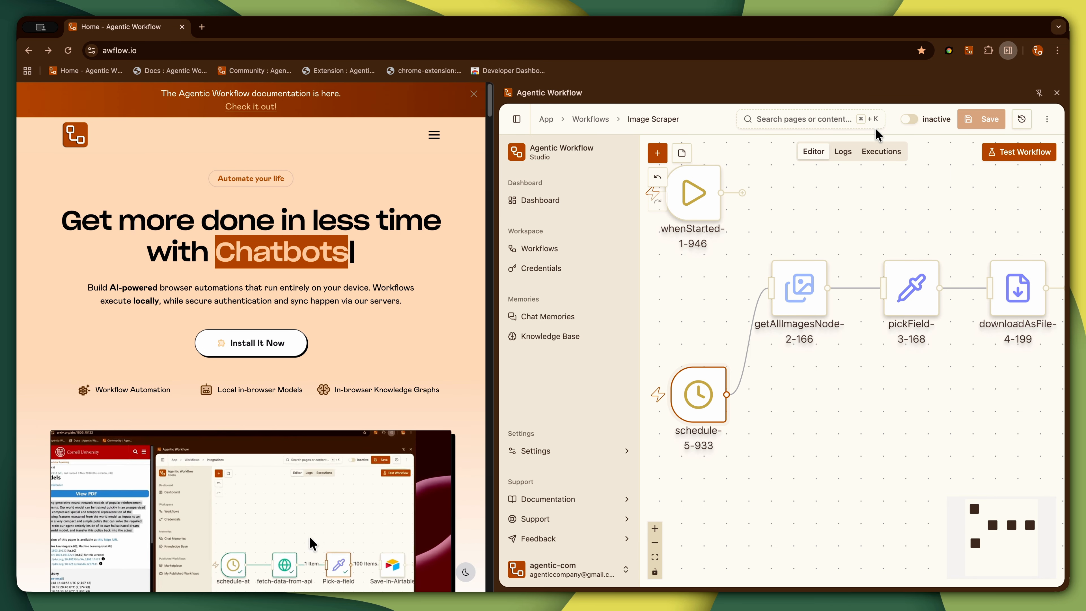
{"action": "left_click", "coordinate": [910, 118]}
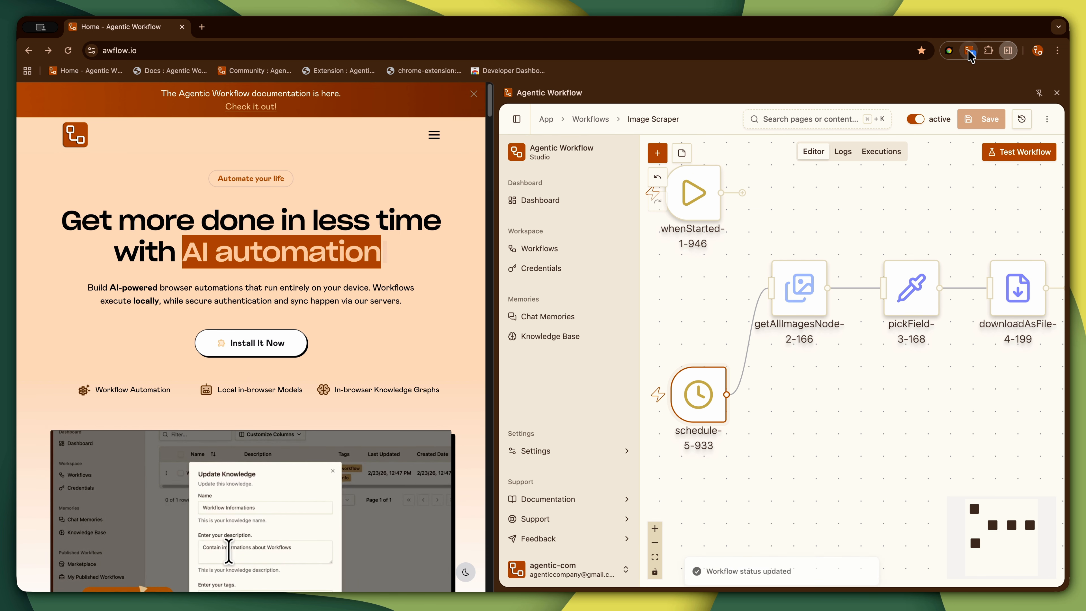
Close the workflow side panel and check the browser's list of recent downloads
{"action": "left_click", "coordinate": [1008, 52]}
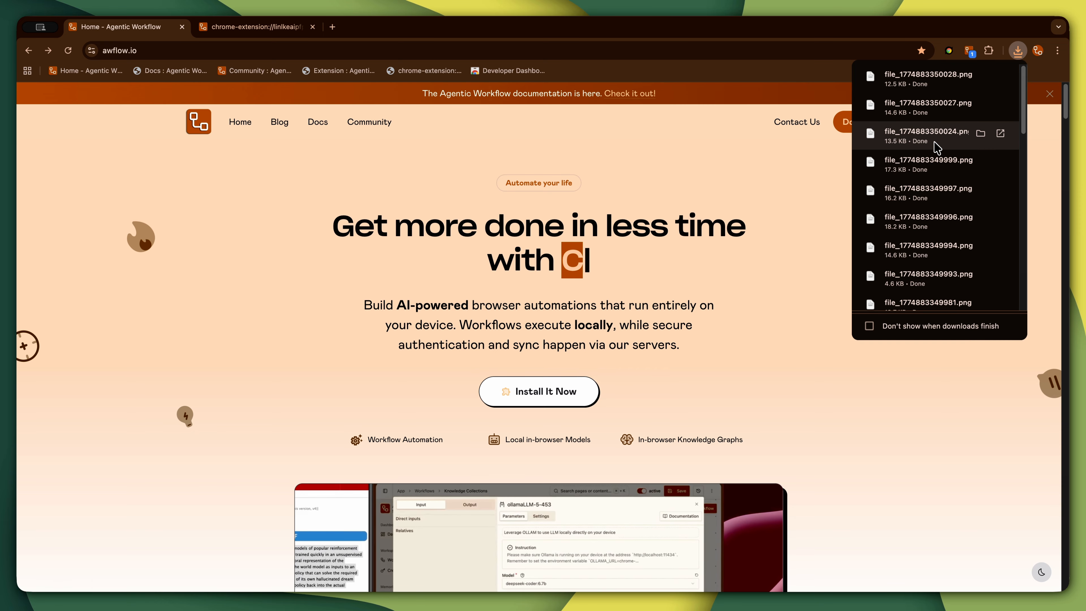
{"action": "left_click", "coordinate": [807, 168]}
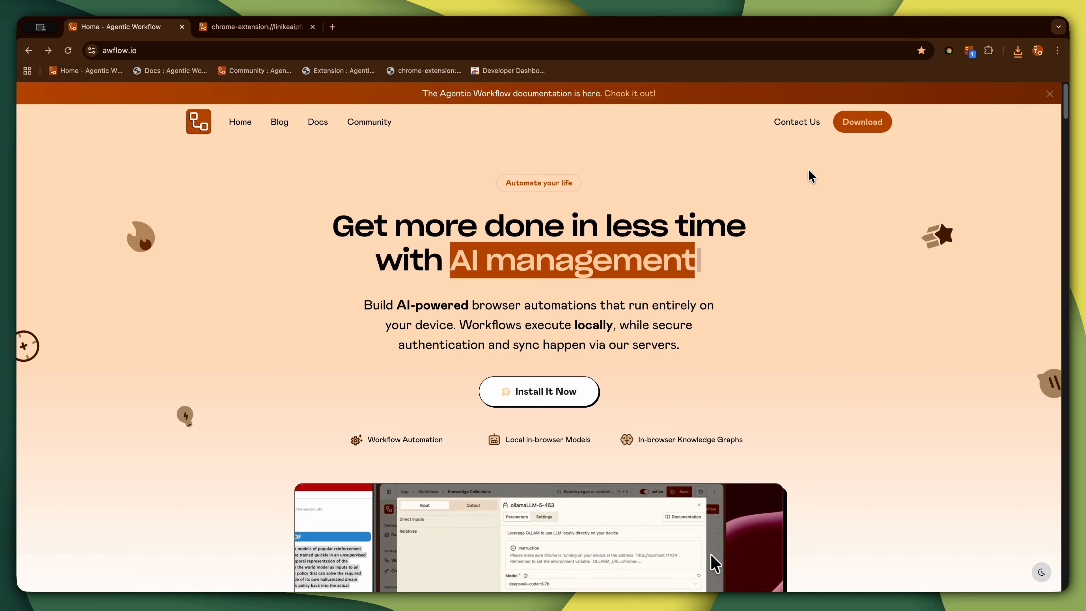